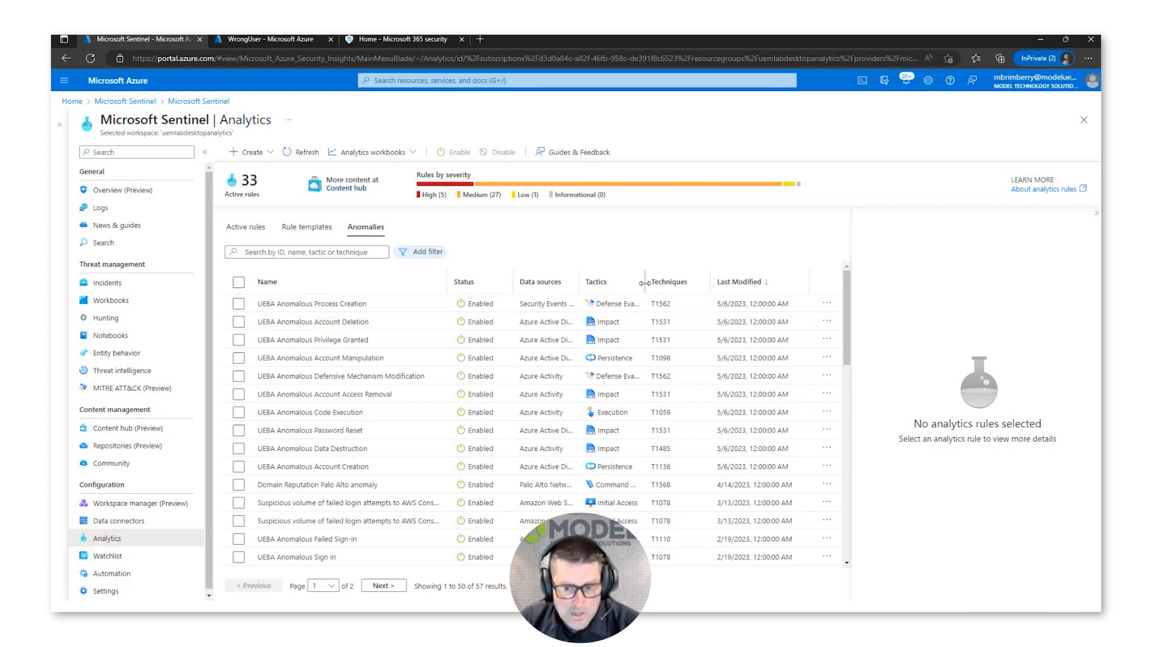
Widen the Tactics column of the anomalies list and look through the active rules and rule templates.
left_click_drag(644, 282, 747, 282)
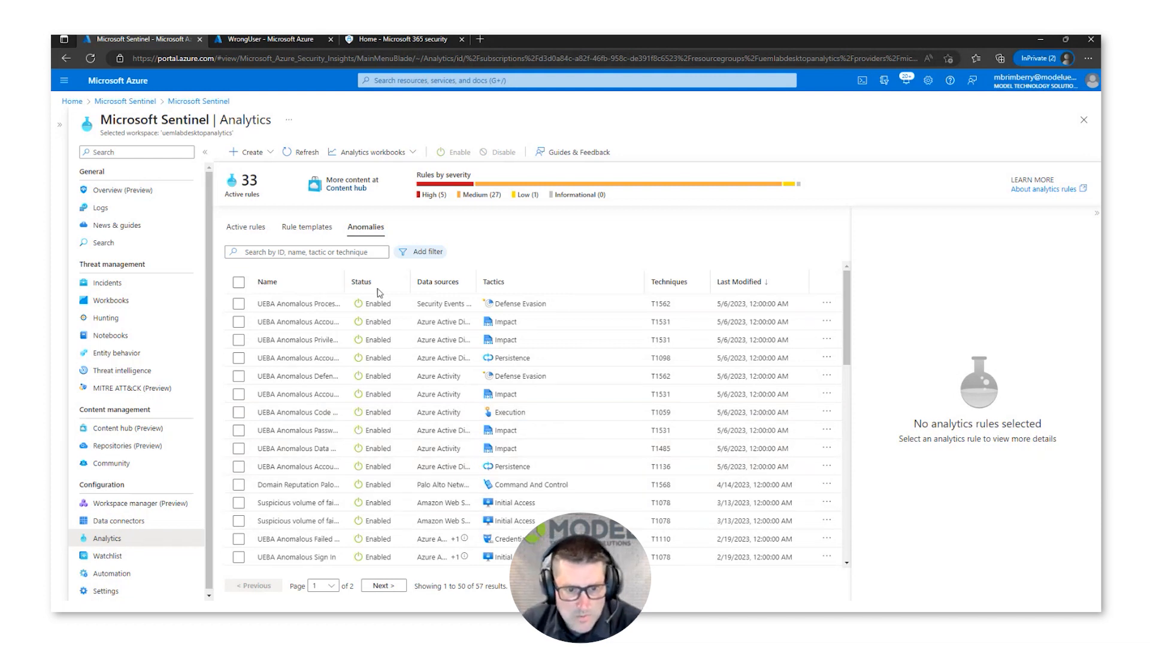
left_click(241, 233)
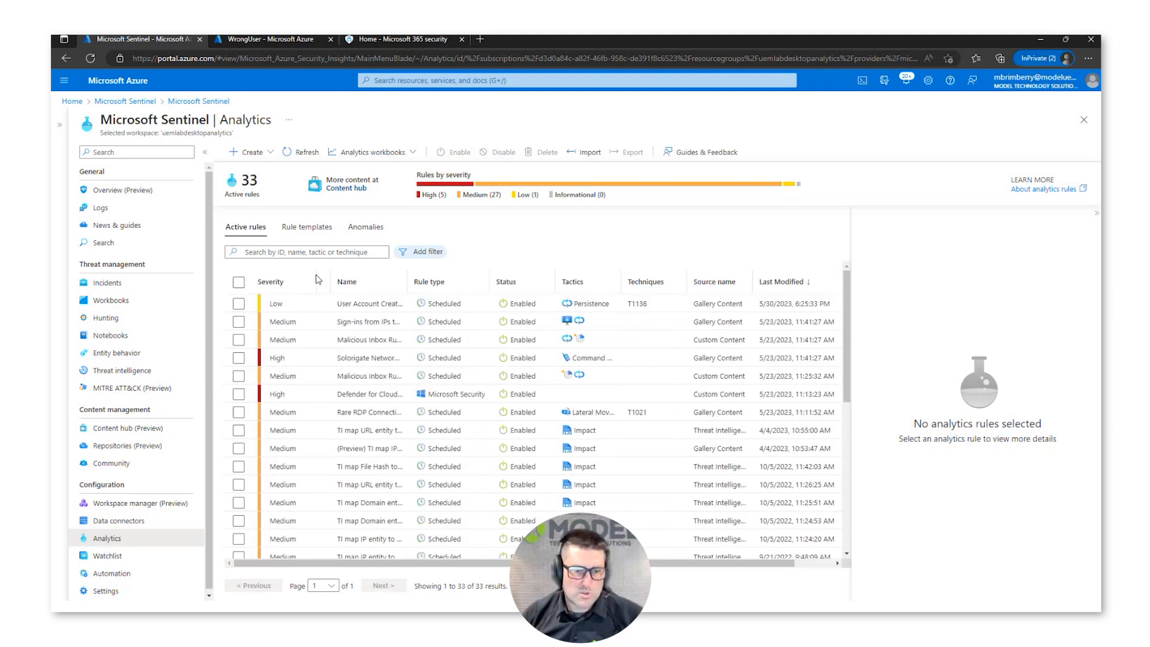
left_click(313, 227)
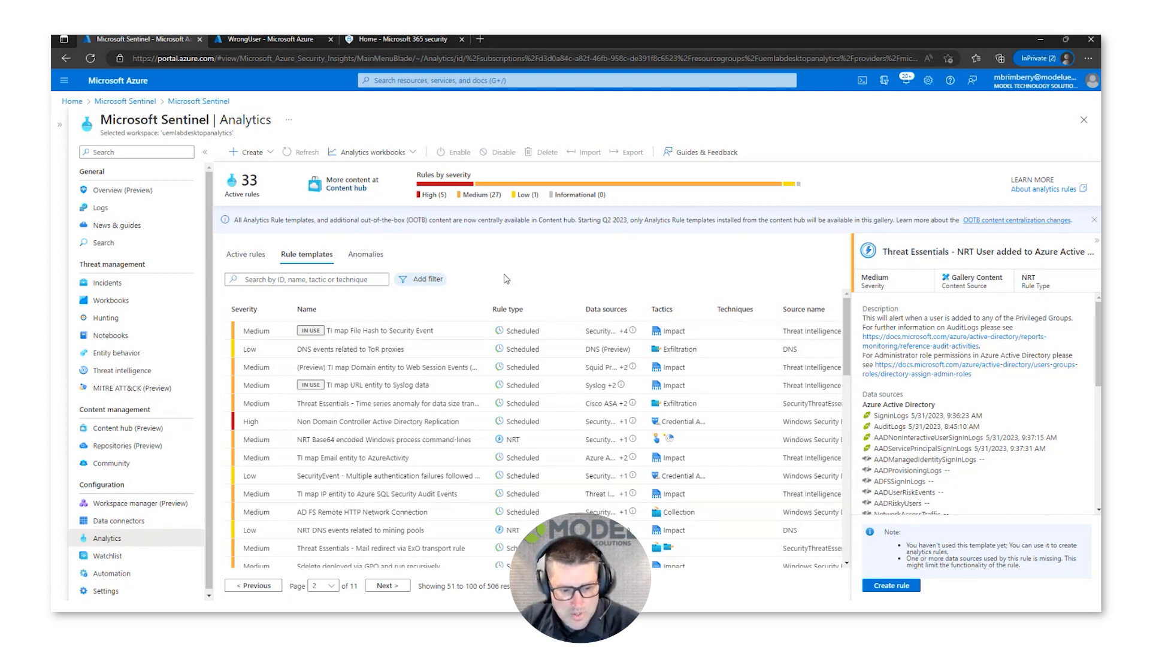
Open the active rule "User Account Created Using Incorrect Naming Format" for editing and read its full description.
left_click(244, 256)
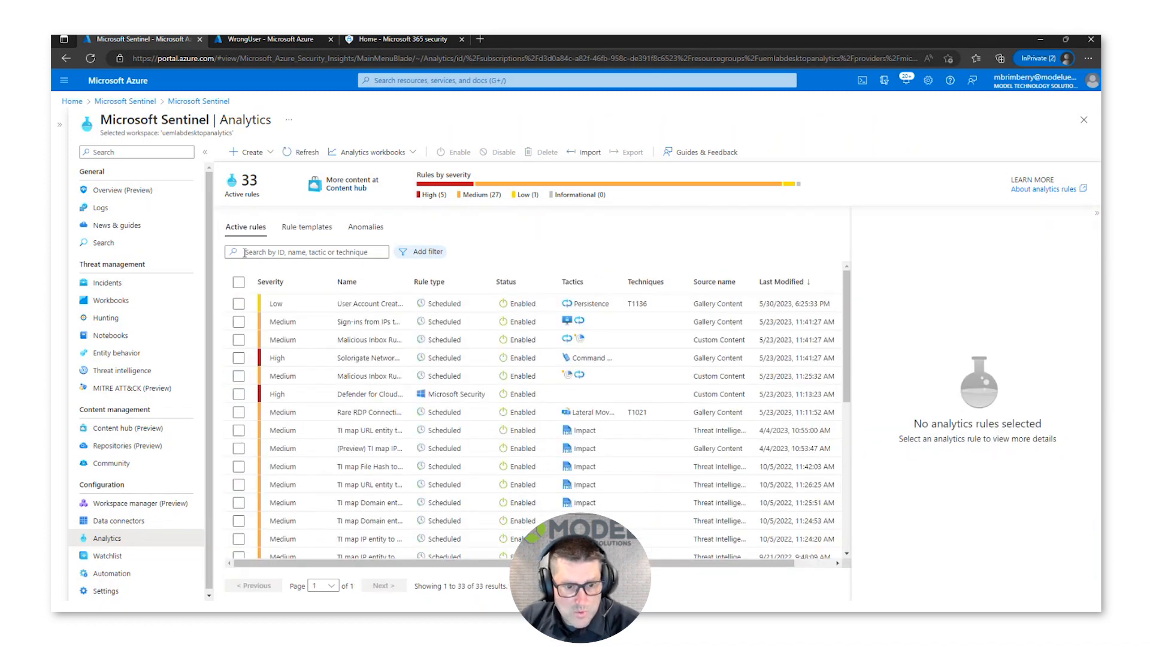
left_click(308, 308)
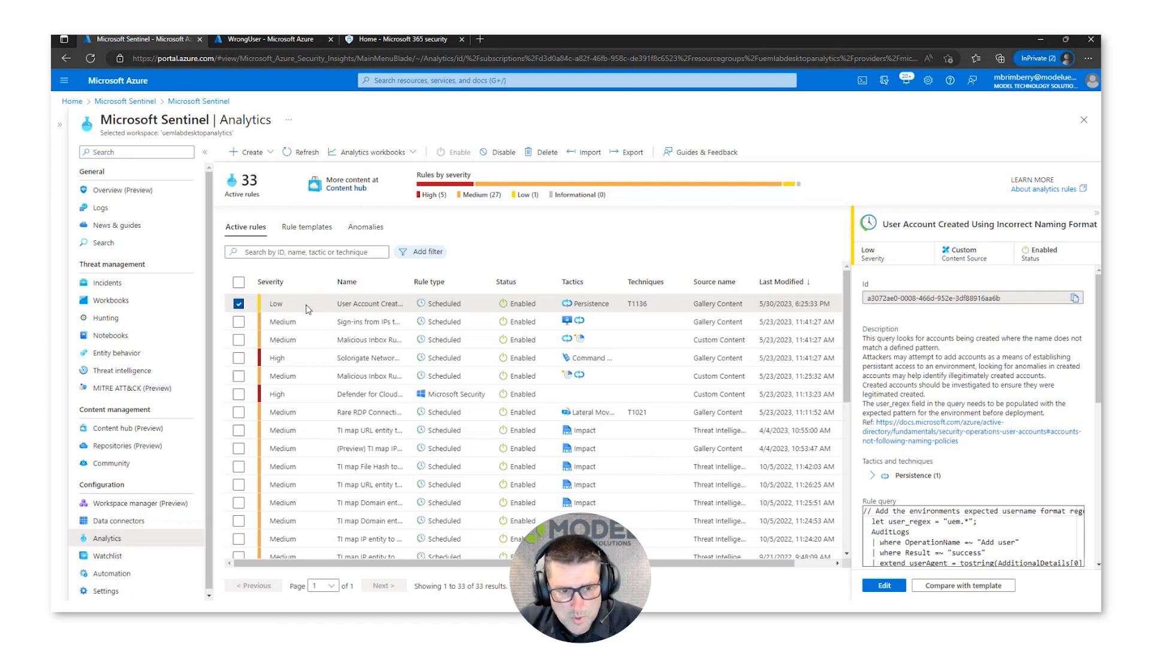
left_click(886, 586)
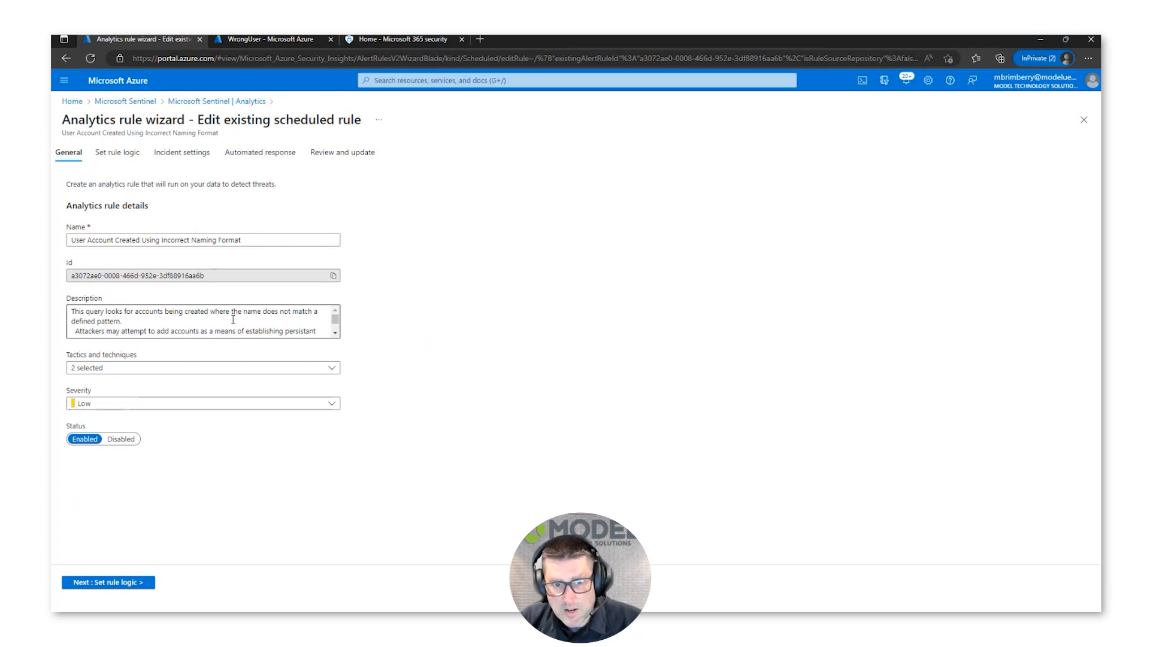
scroll(233, 320, "down", 3)
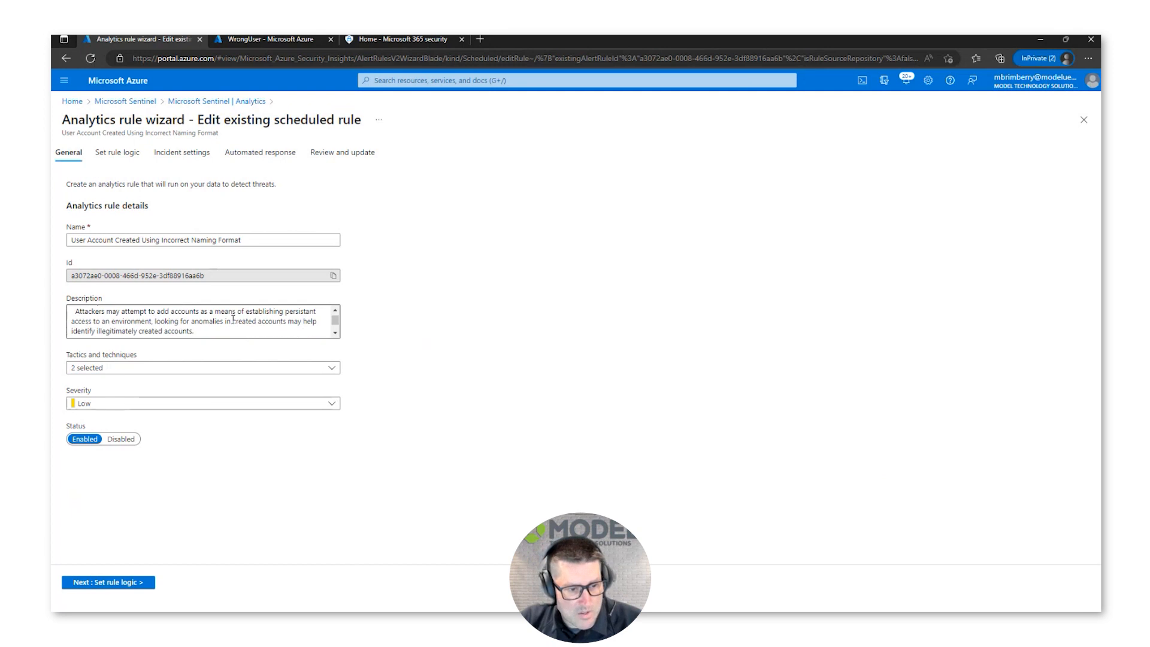
scroll(218, 322, "down", 1)
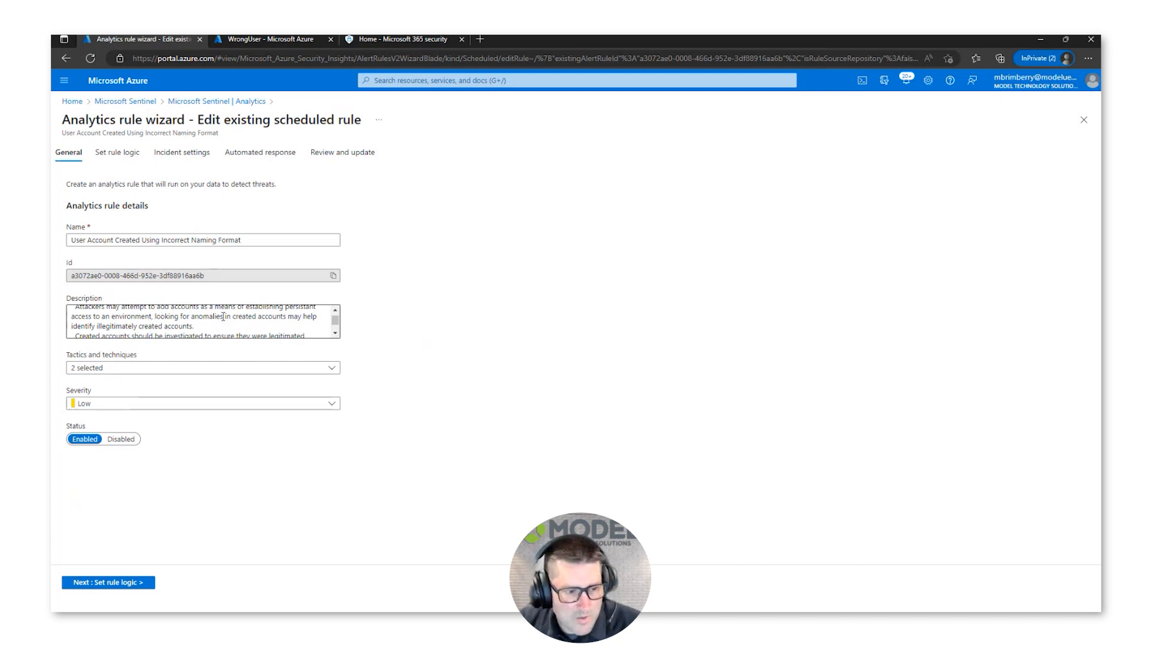
scroll(222, 316, "down", 4)
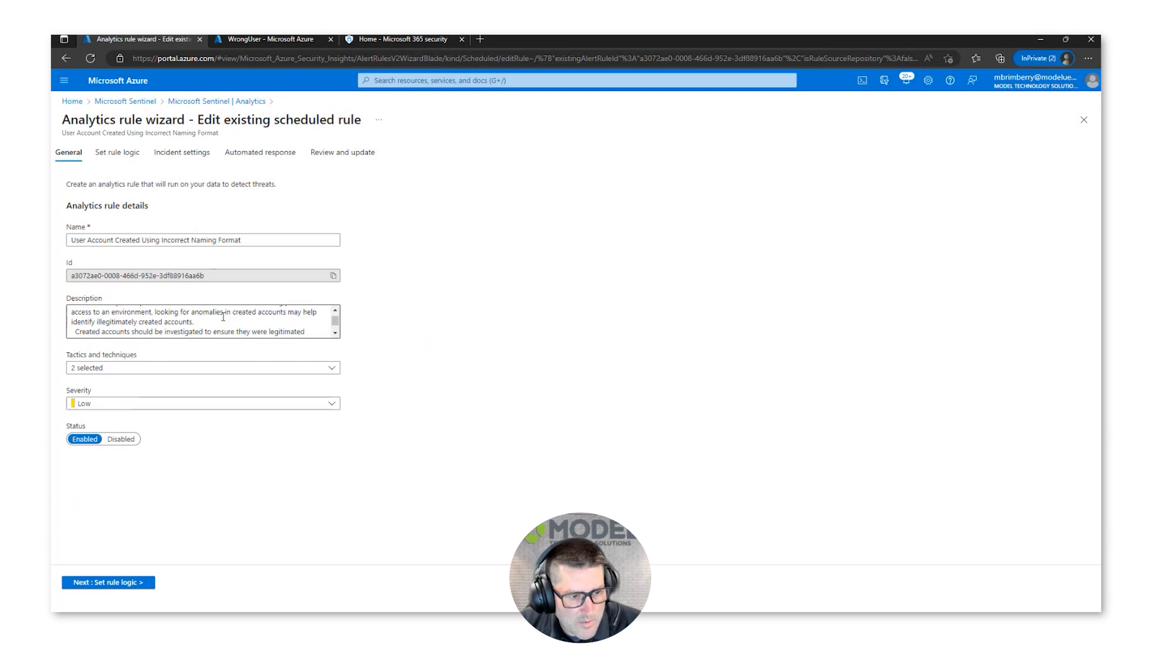
scroll(223, 317, "down", 2)
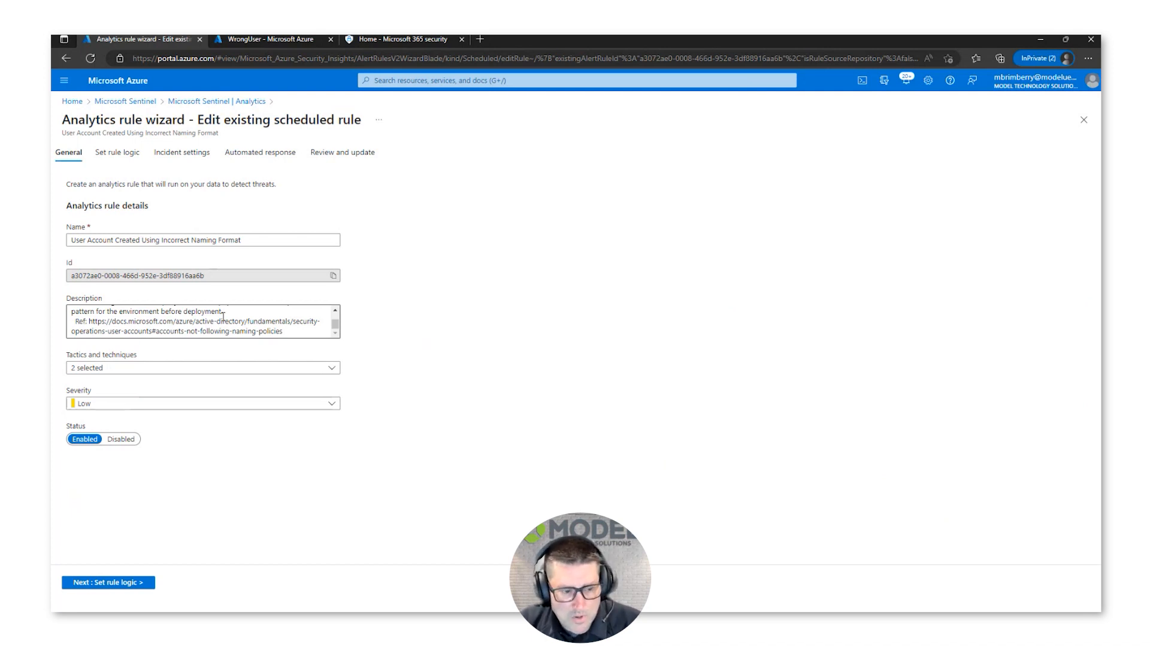
Examine the naming-format rule's query logic, including the user_regex pattern and the AuditLogs conditions, and close the rule without changes.
left_click(121, 584)
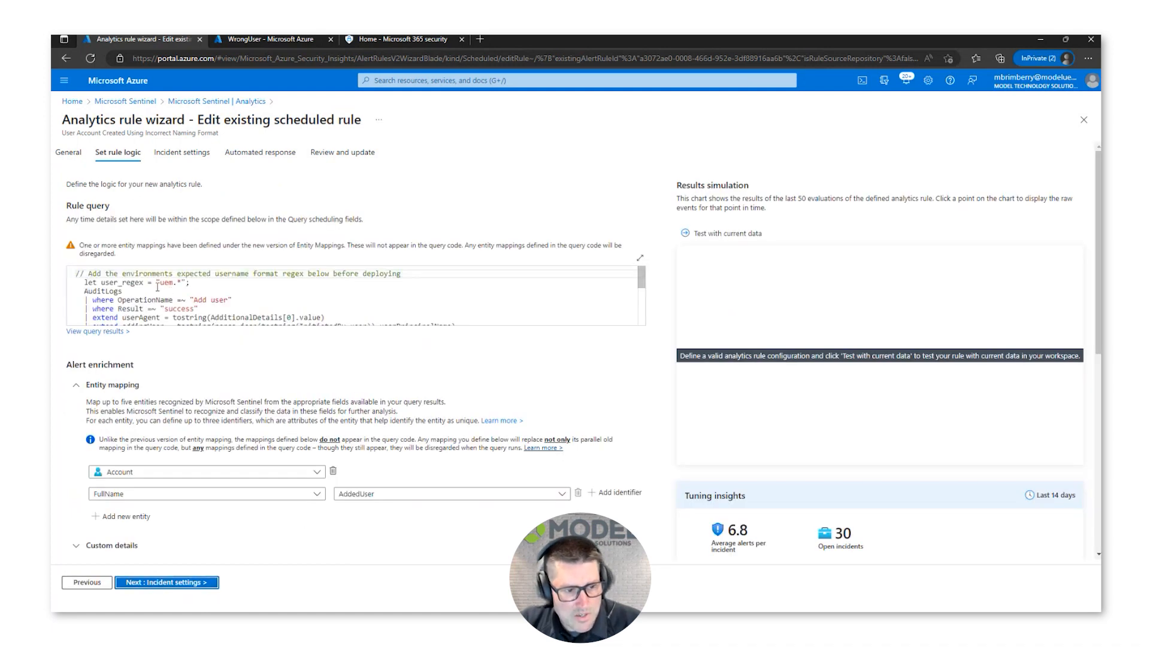
left_click_drag(160, 283, 182, 283)
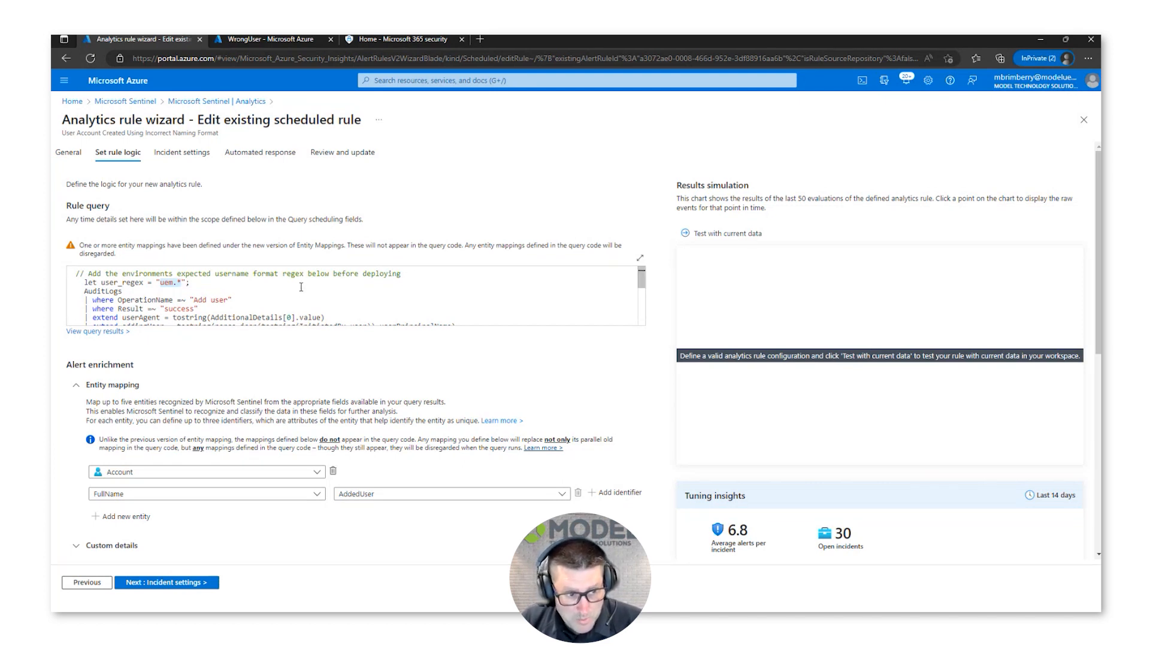
scroll(323, 295, "down", 1)
scroll(322, 294, "up", 1)
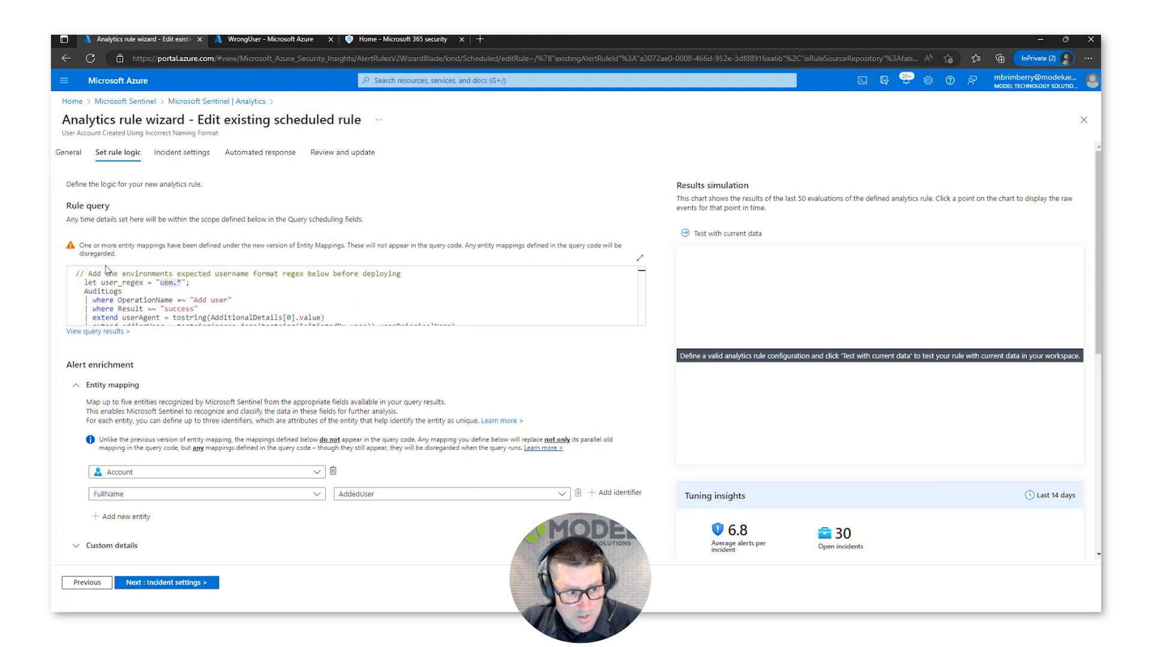
left_click_drag(84, 291, 124, 291)
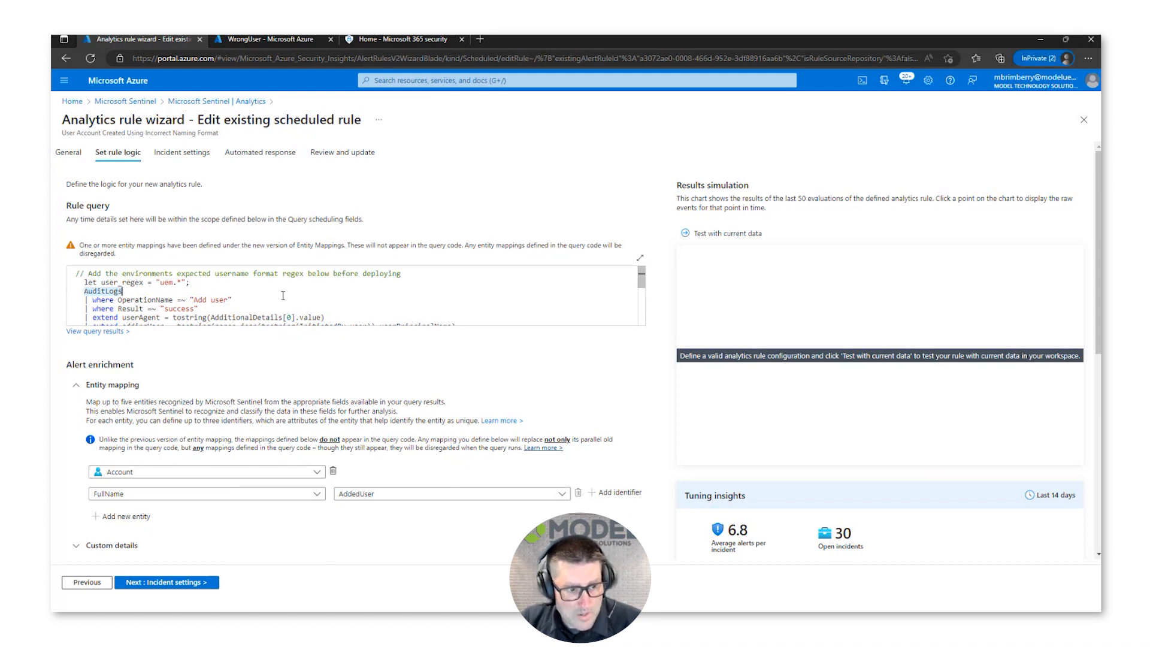
scroll(283, 296, "down", 1)
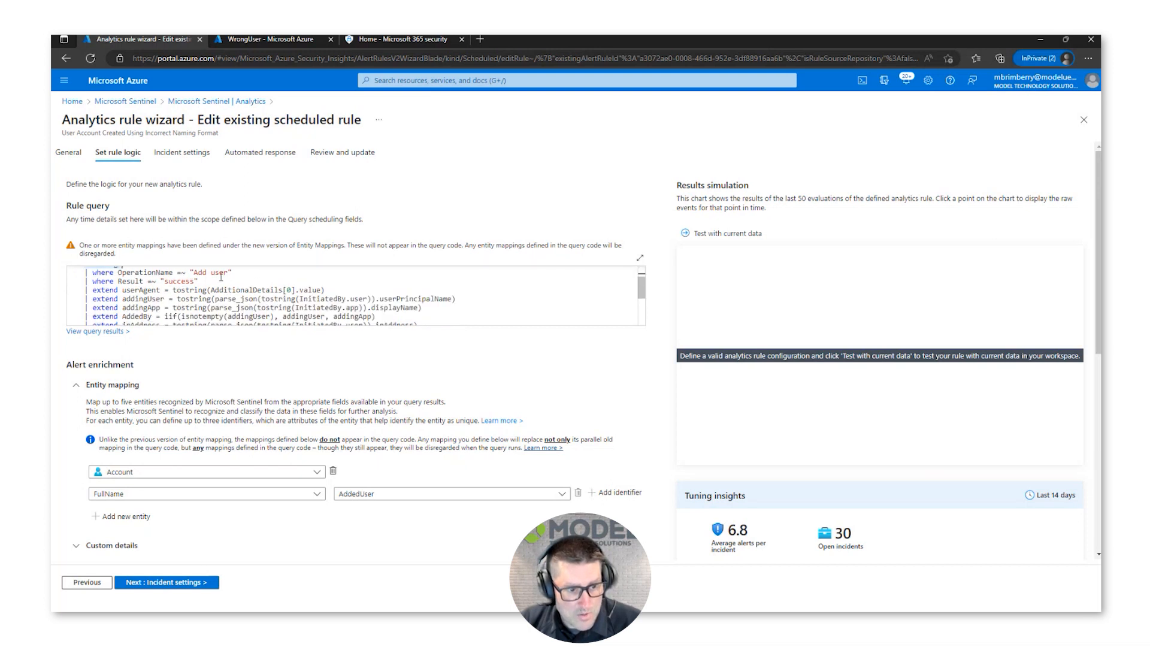
scroll(226, 295, "down", 1)
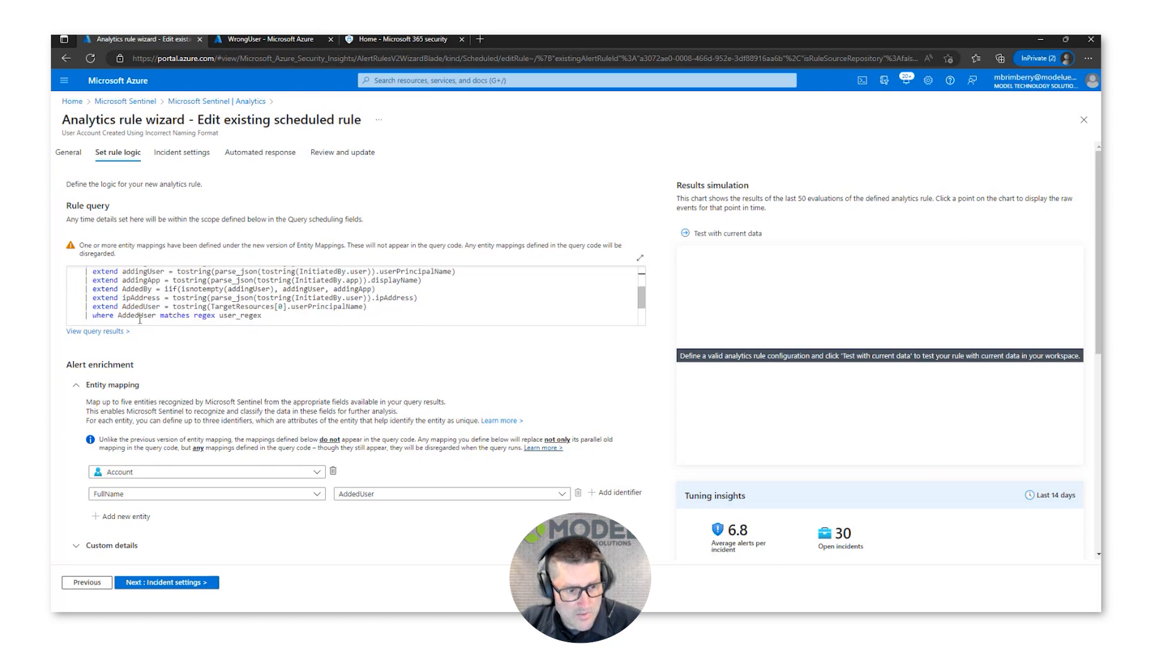
scroll(285, 319, "up", 2)
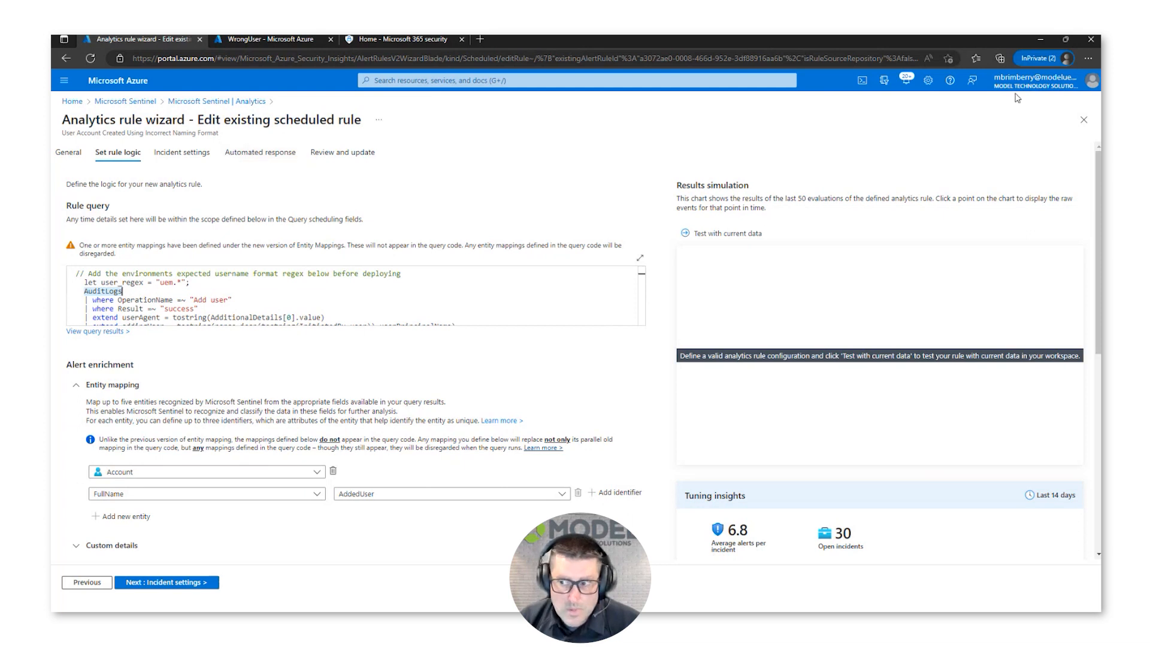
left_click(1083, 121)
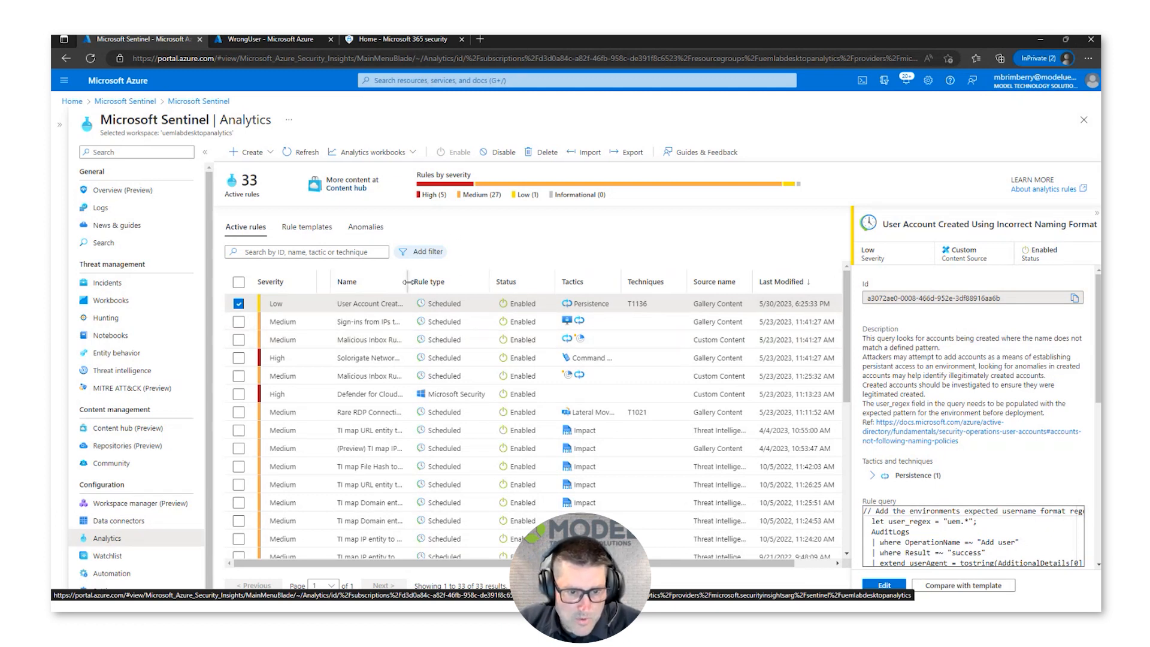
Open the "Malicious Inbox Rule - custom" analytics rule for editing and go to its rule logic.
left_click(384, 343)
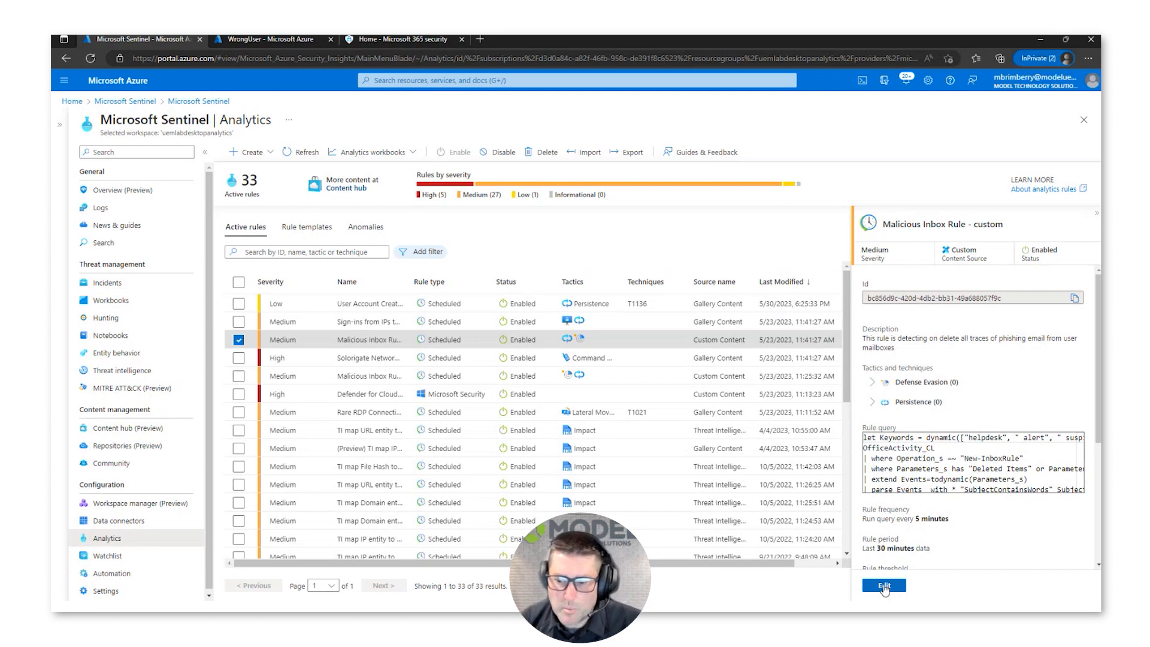
left_click(884, 586)
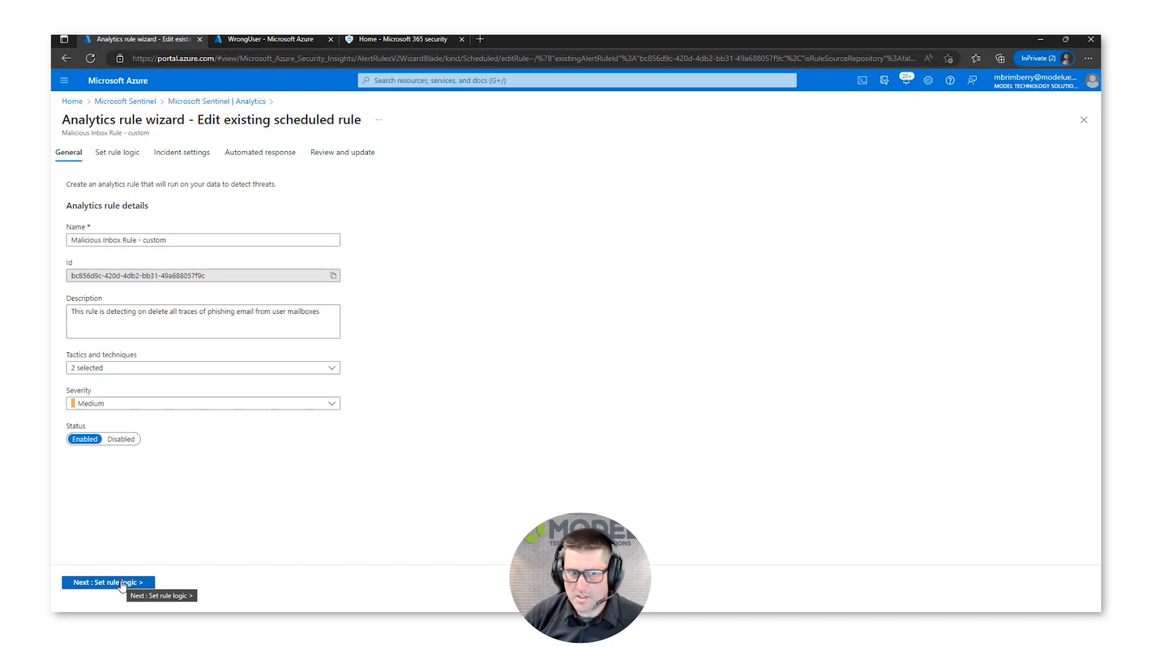
left_click(122, 584)
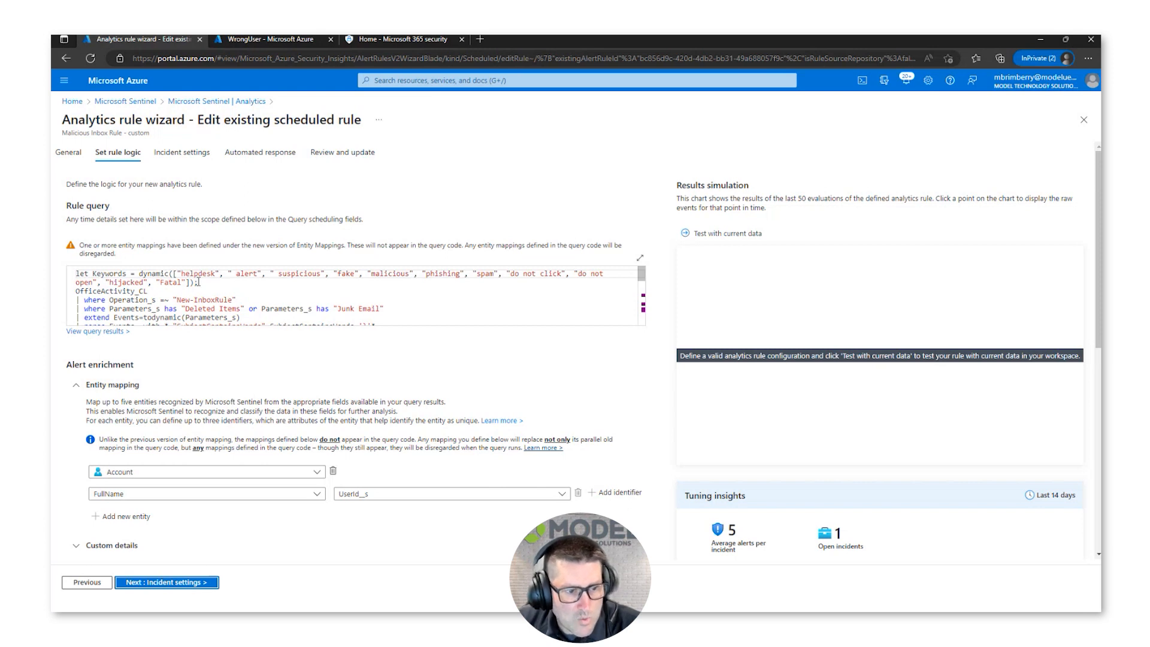
Examine the malicious inbox rule's query from the keyword list to the final summarize statement, and return to the analytics rules.
left_click(77, 294)
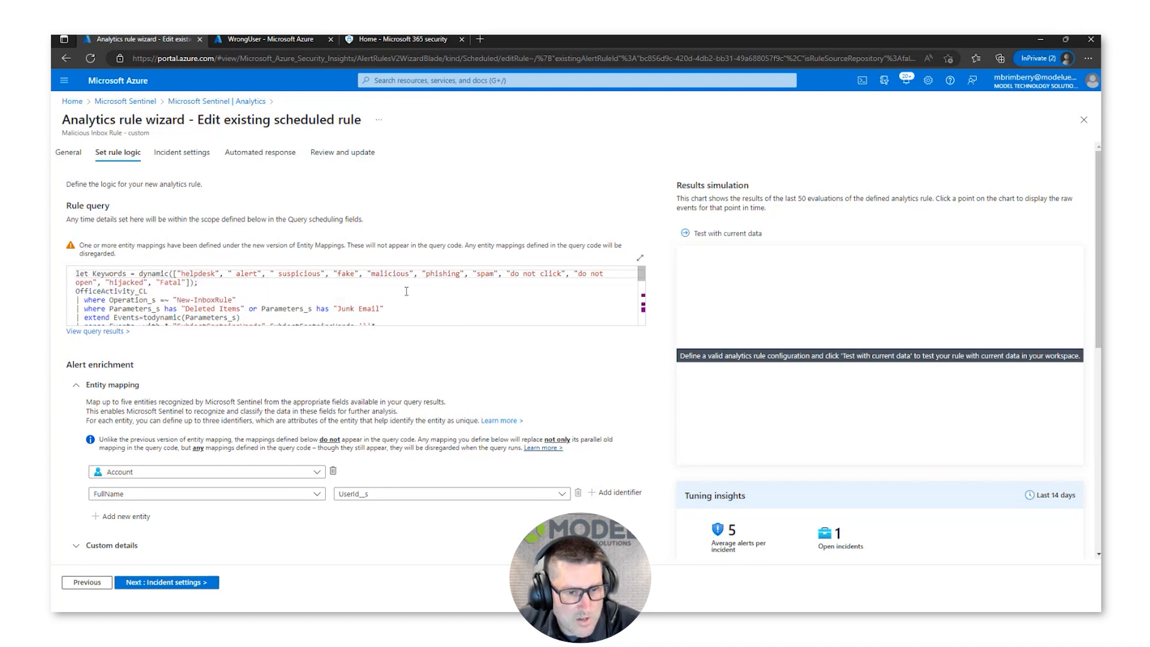
left_click(181, 274)
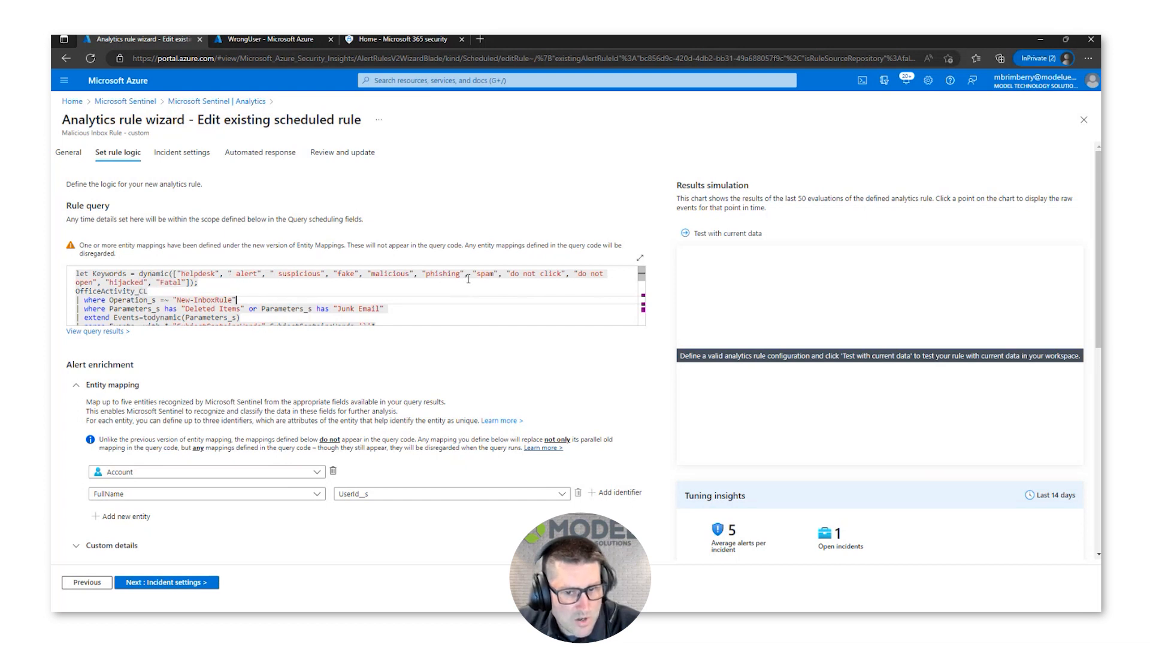
left_click(467, 297)
scroll(467, 298, "down", 1)
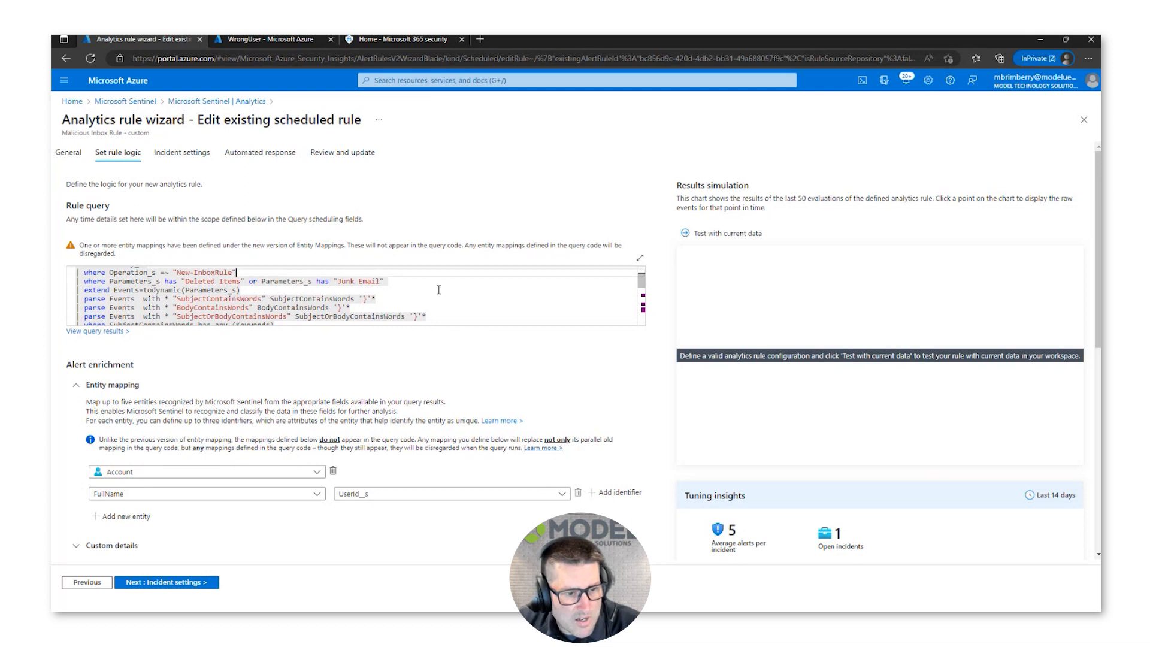
scroll(439, 289, "down", 1)
scroll(439, 290, "down", 1)
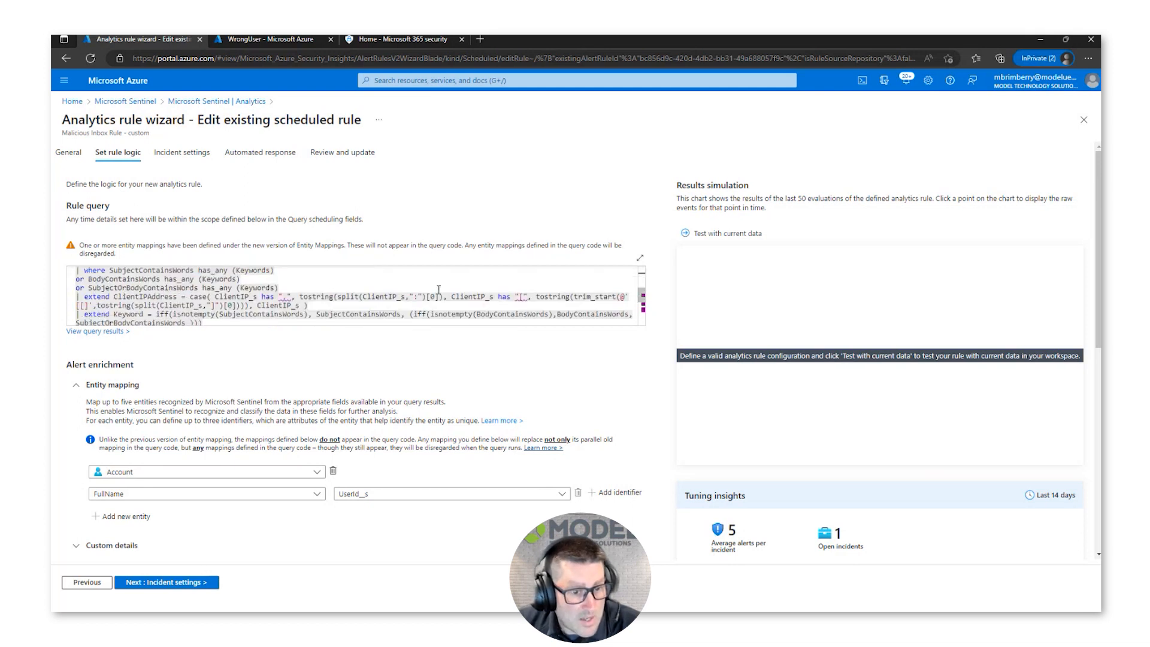
scroll(313, 290, "down", 1)
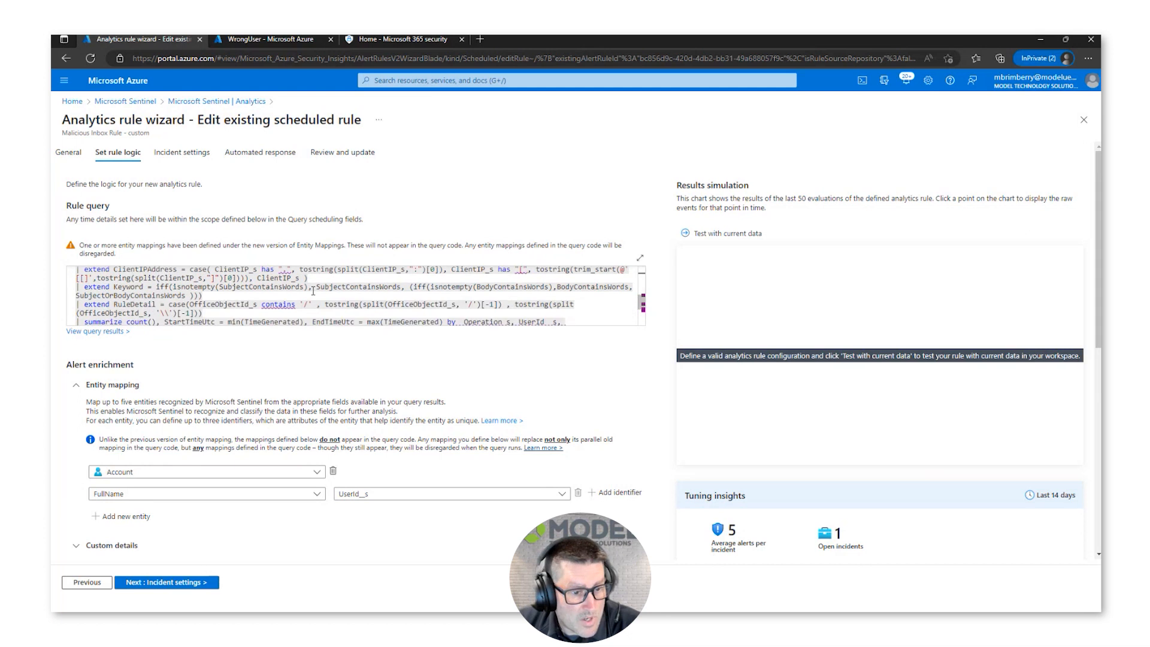
scroll(315, 295, "down", 1)
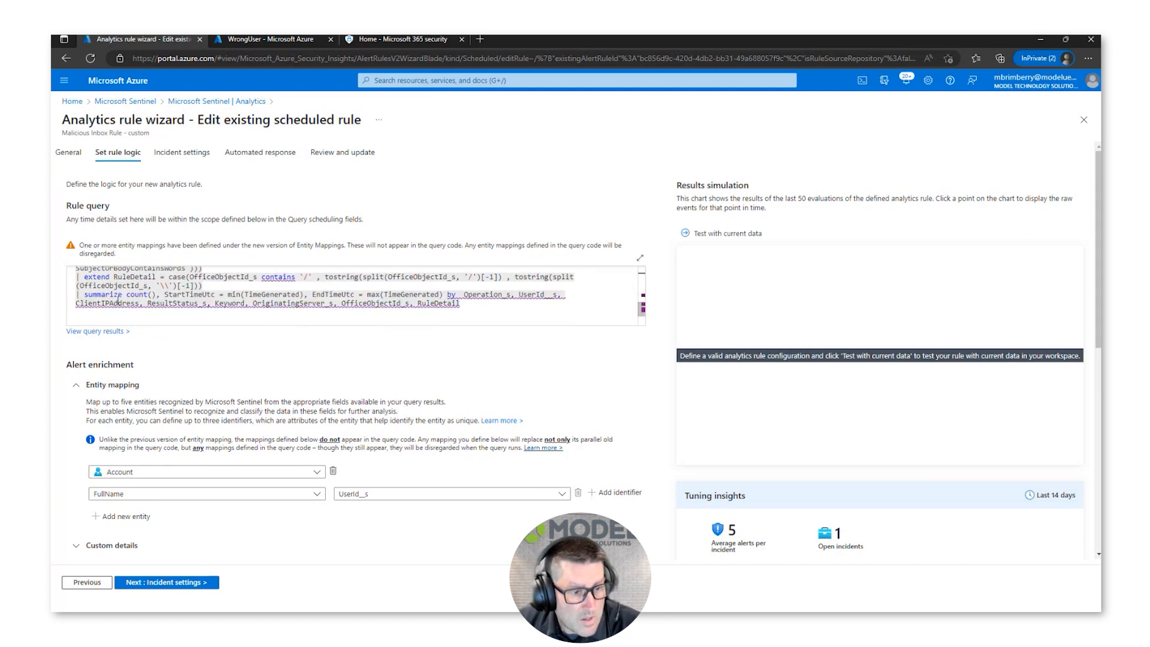
scroll(227, 297, "up", 2)
scroll(233, 296, "up", 2)
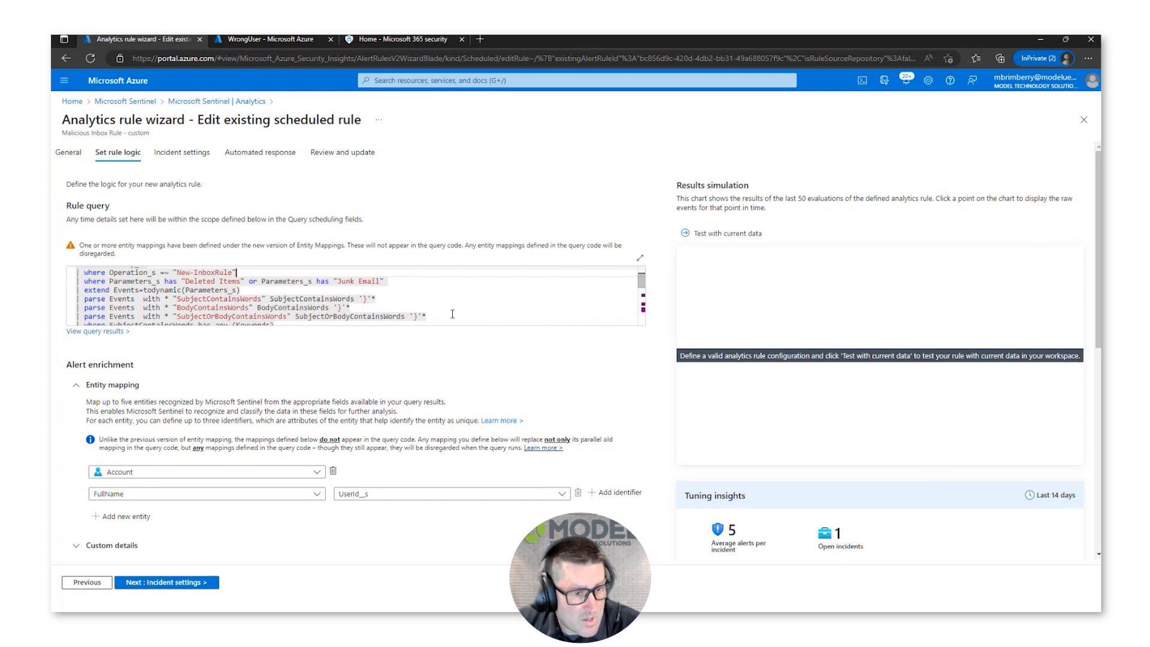
scroll(453, 314, "up", 1)
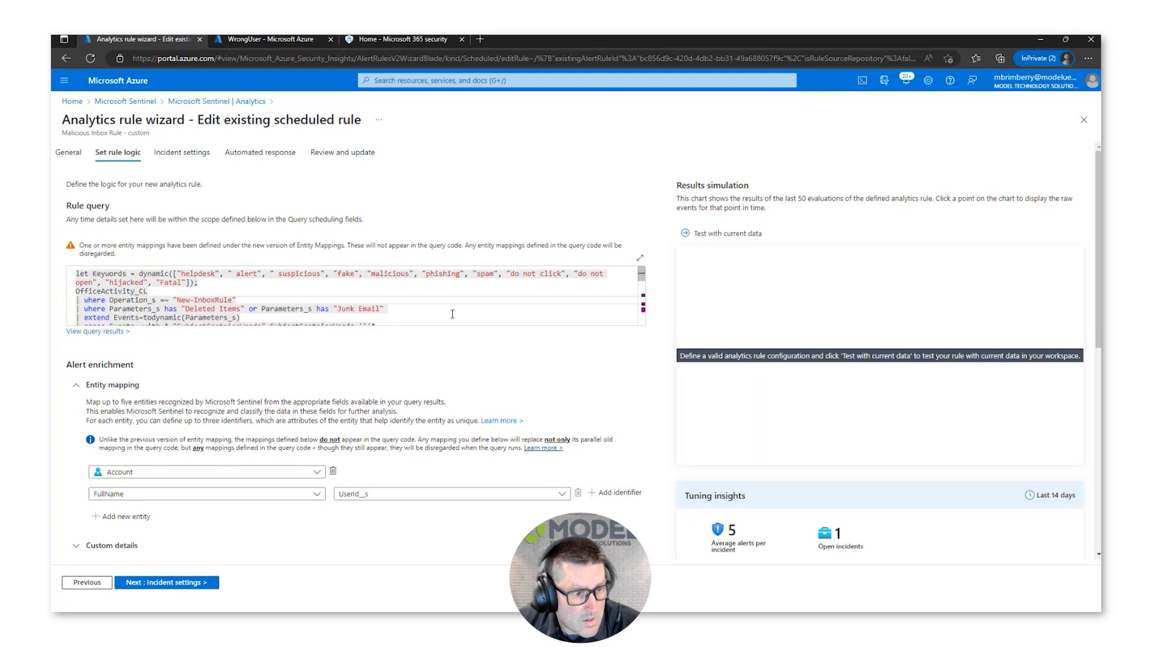
scroll(452, 314, "down", 3)
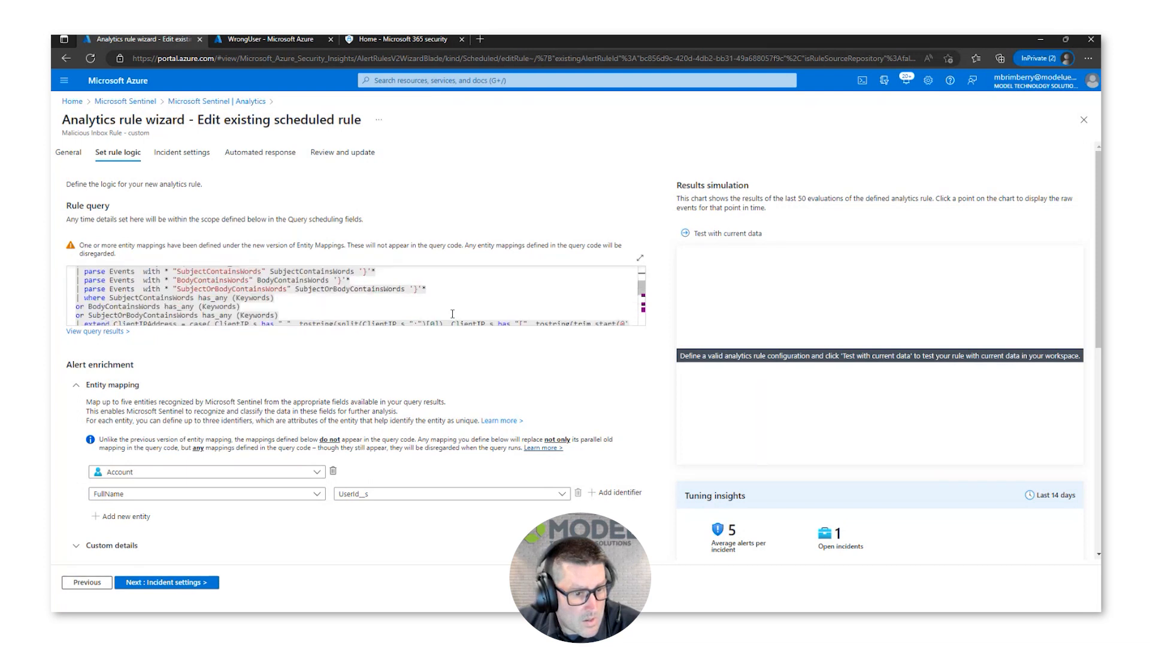
scroll(453, 314, "down", 1)
scroll(452, 314, "down", 3)
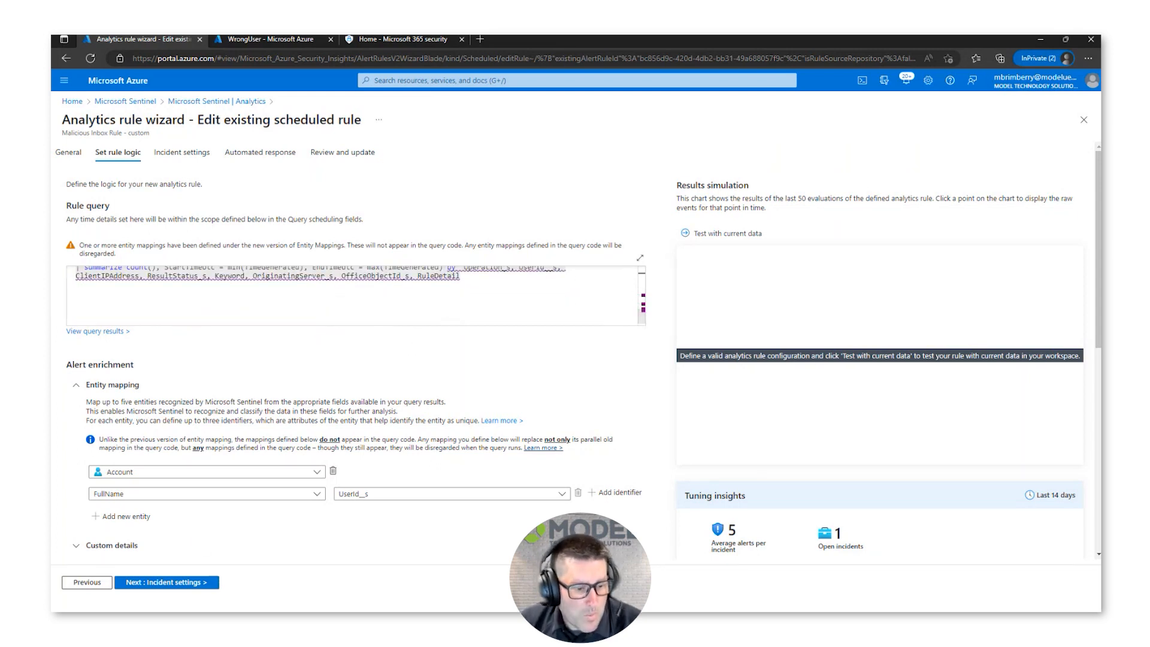
left_click(216, 107)
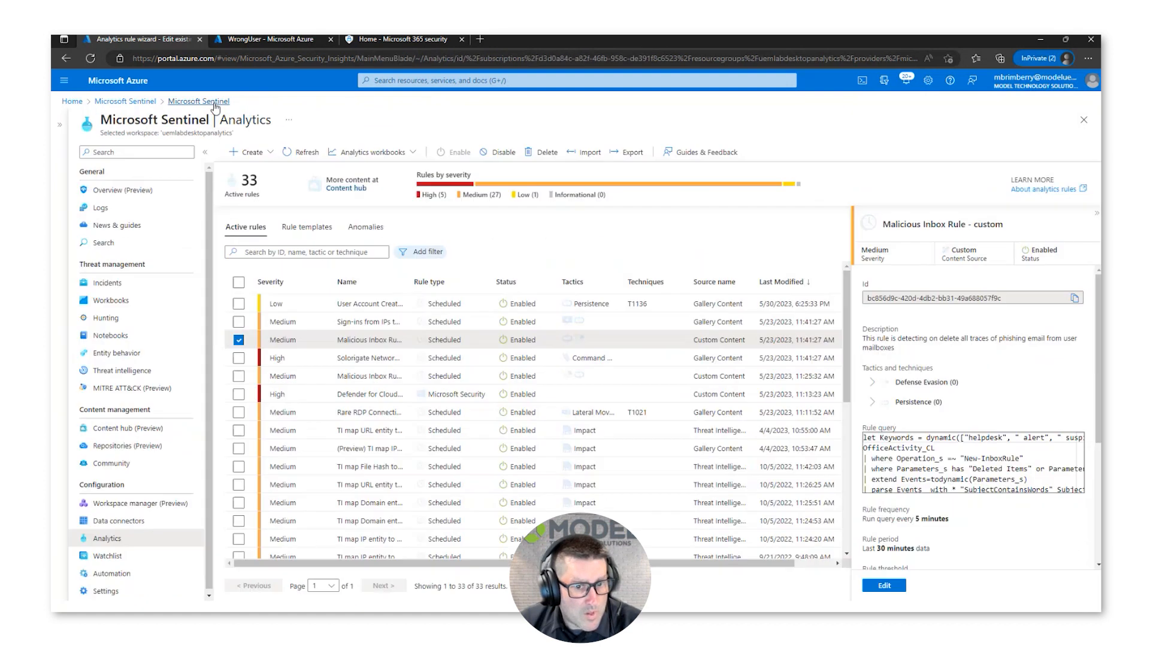
In the incidents list, set the status of Malicious Inbox Rule incident 2488 to Active.
left_click(127, 284)
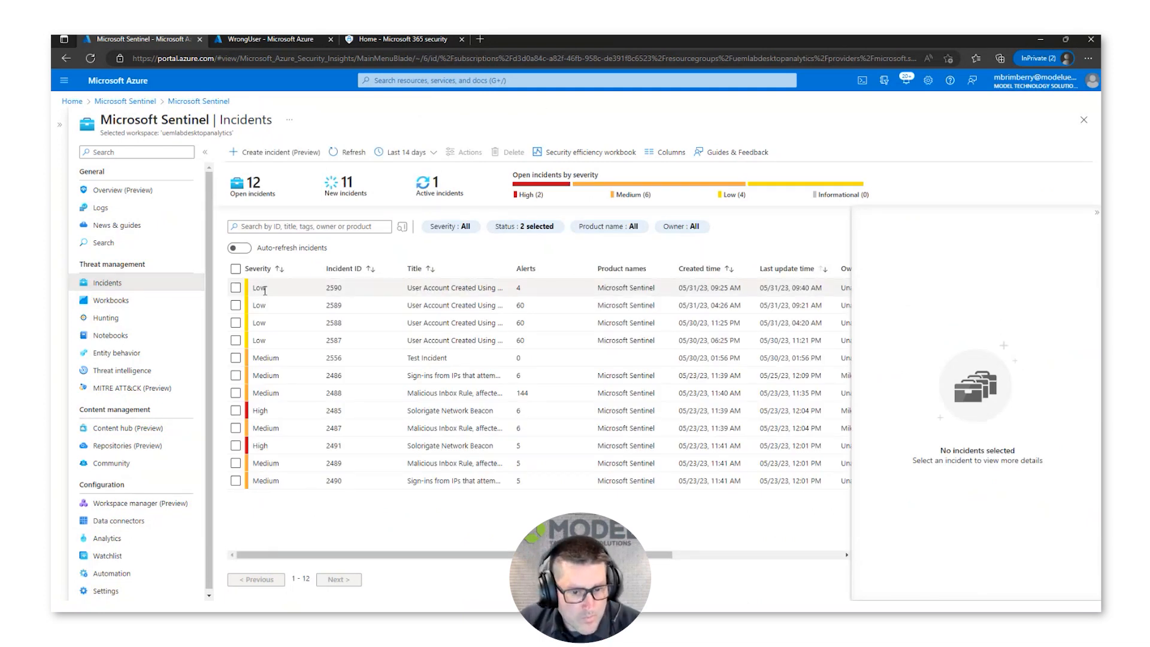
left_click(297, 394)
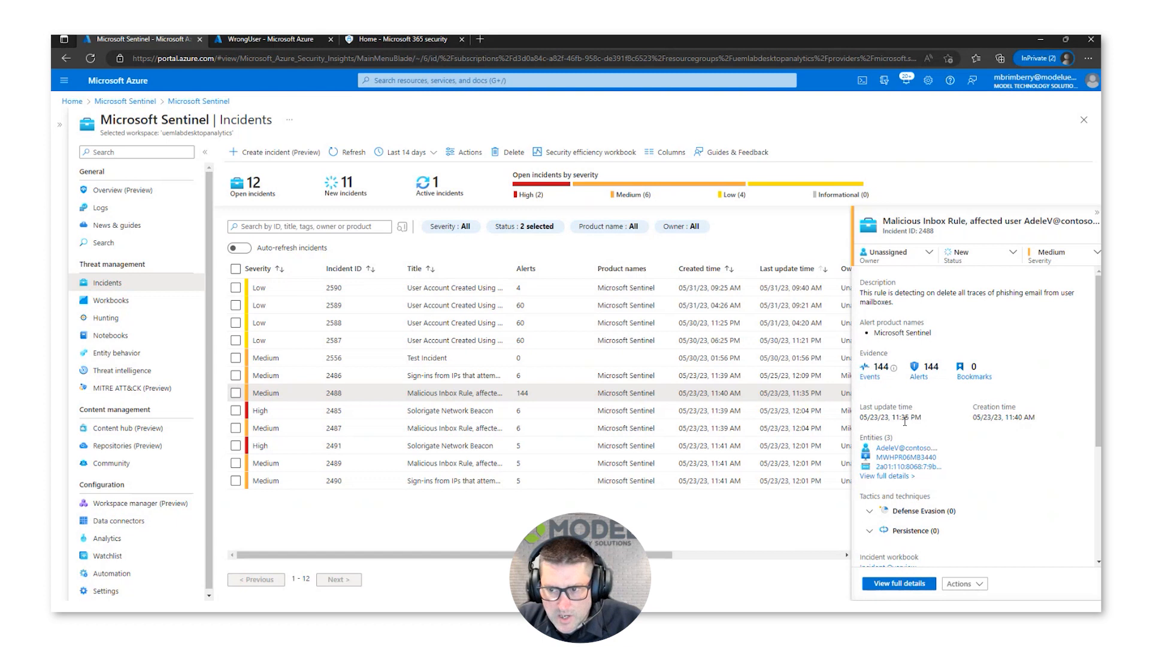
left_click(1011, 256)
left_click(975, 303)
left_click(968, 346)
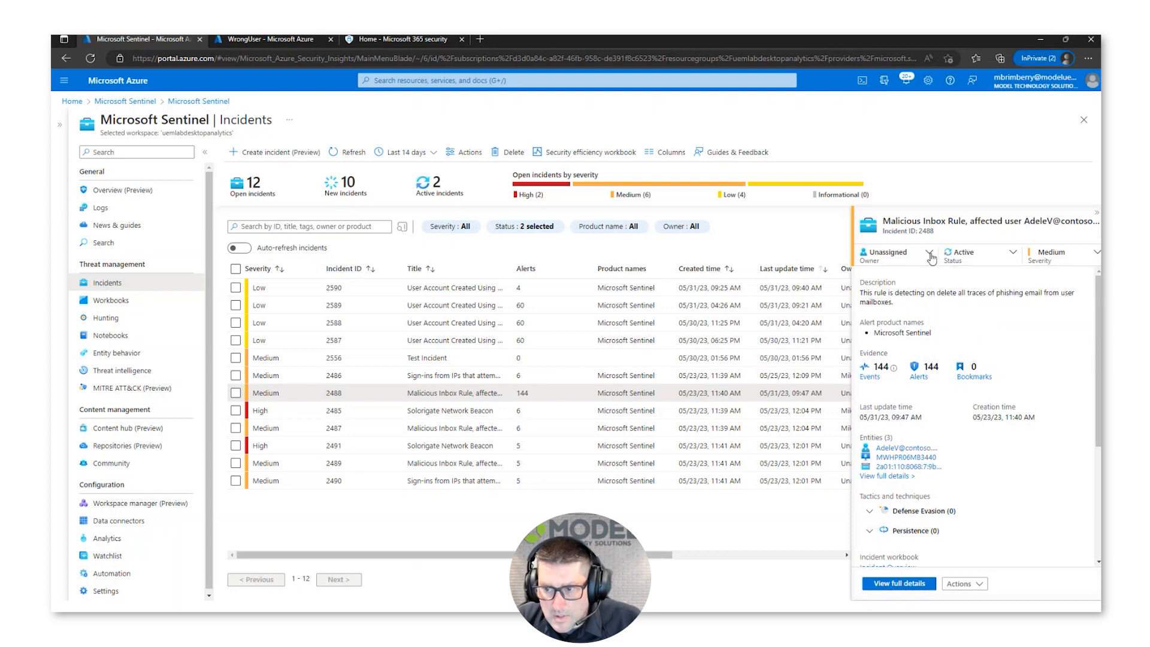
Assign Malicious Inbox Rule incident 2488 to yourself as its owner.
left_click(930, 256)
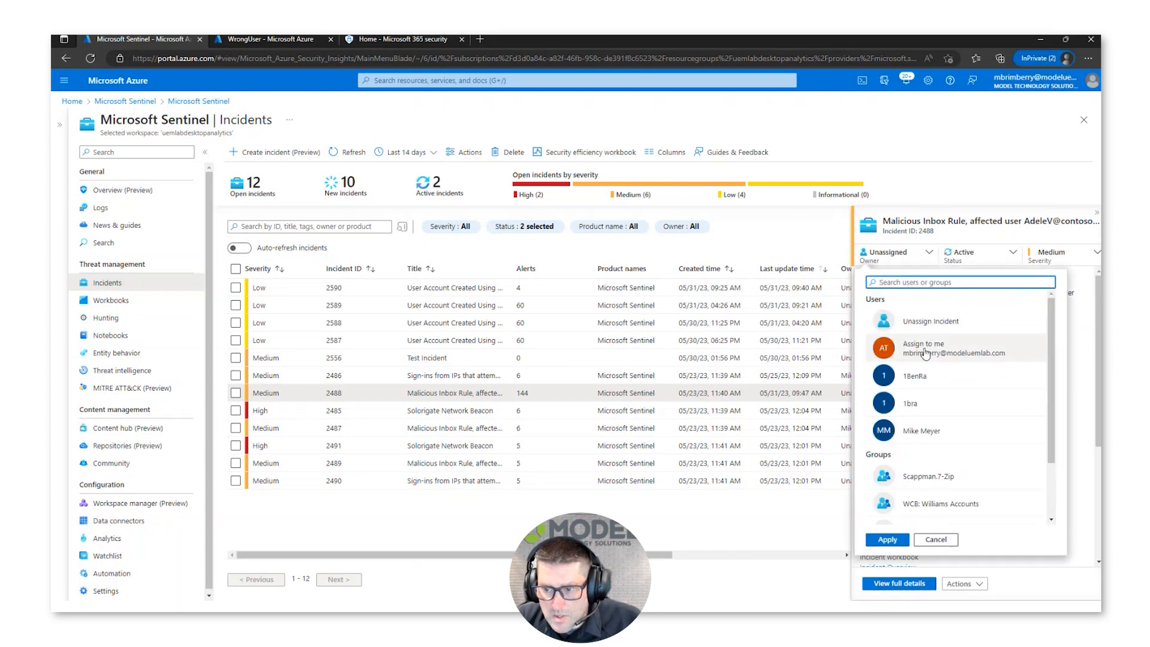
left_click(926, 348)
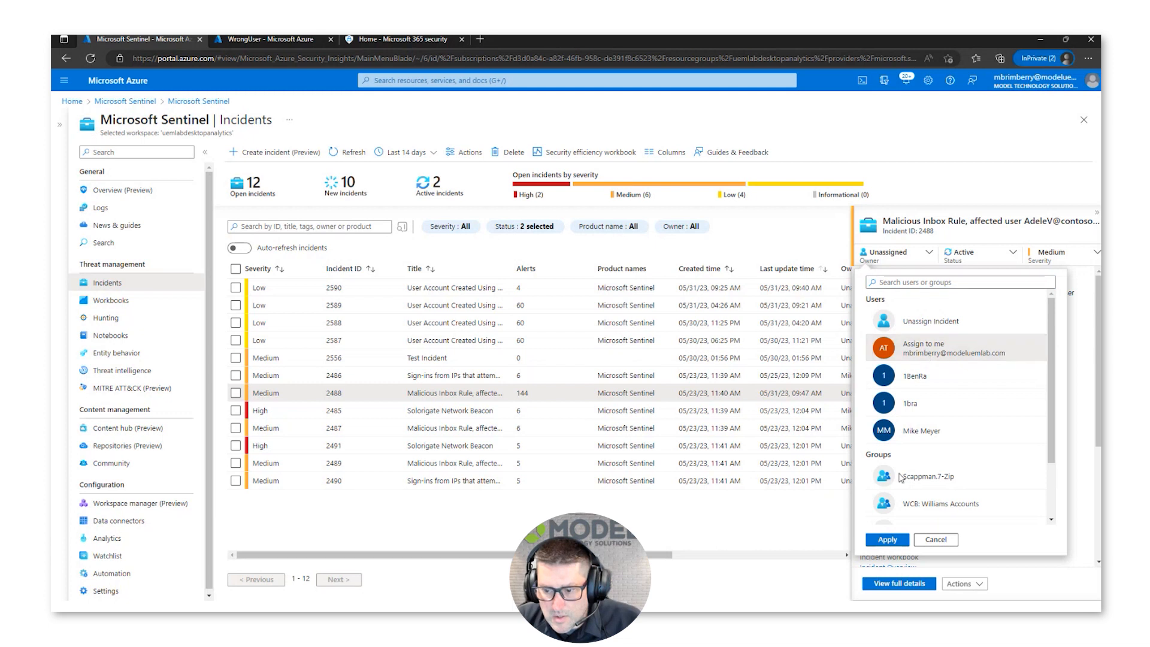
left_click(888, 539)
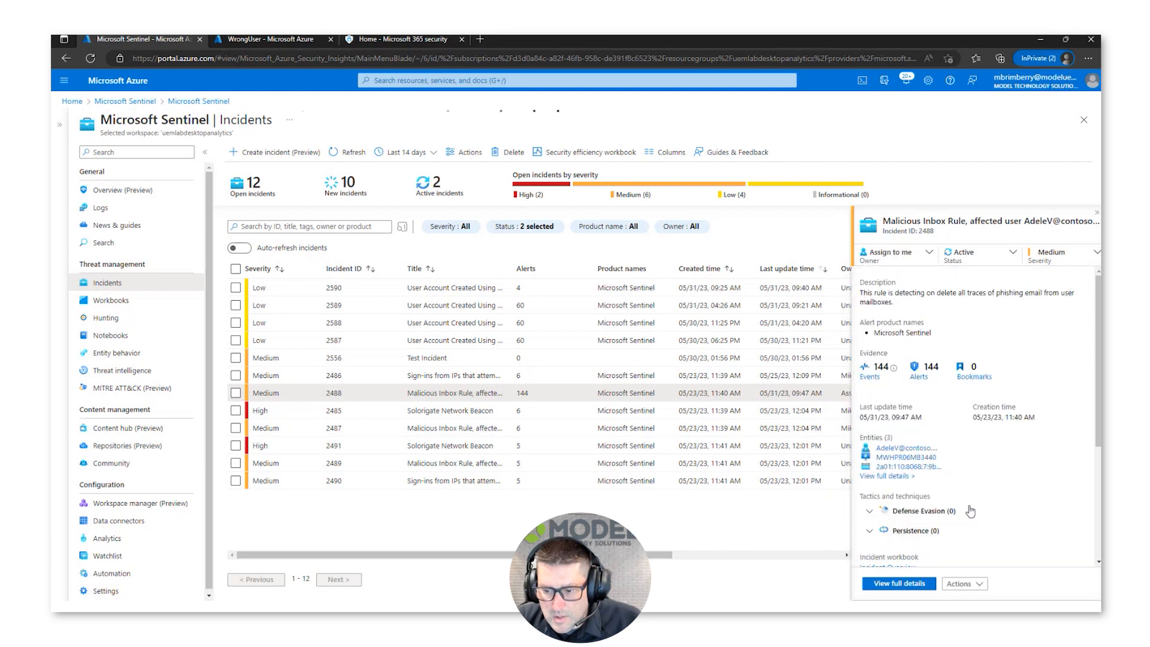
Open the full details of incident 2488 and examine the information on the affected user's account entity.
left_click(885, 478)
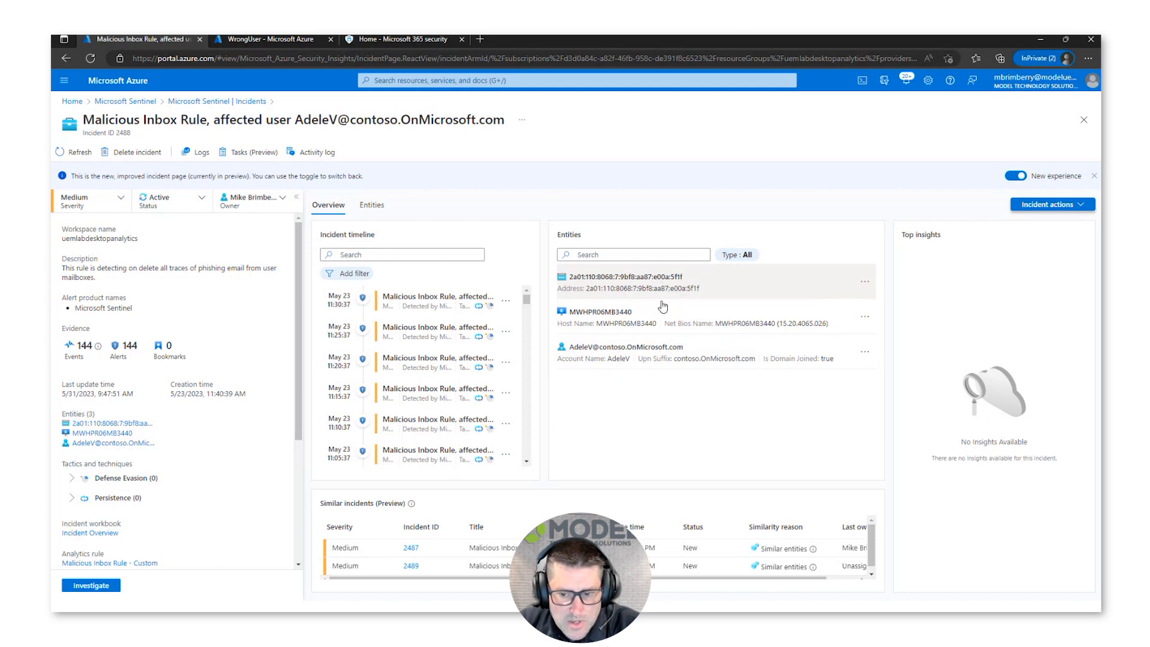
left_click(658, 361)
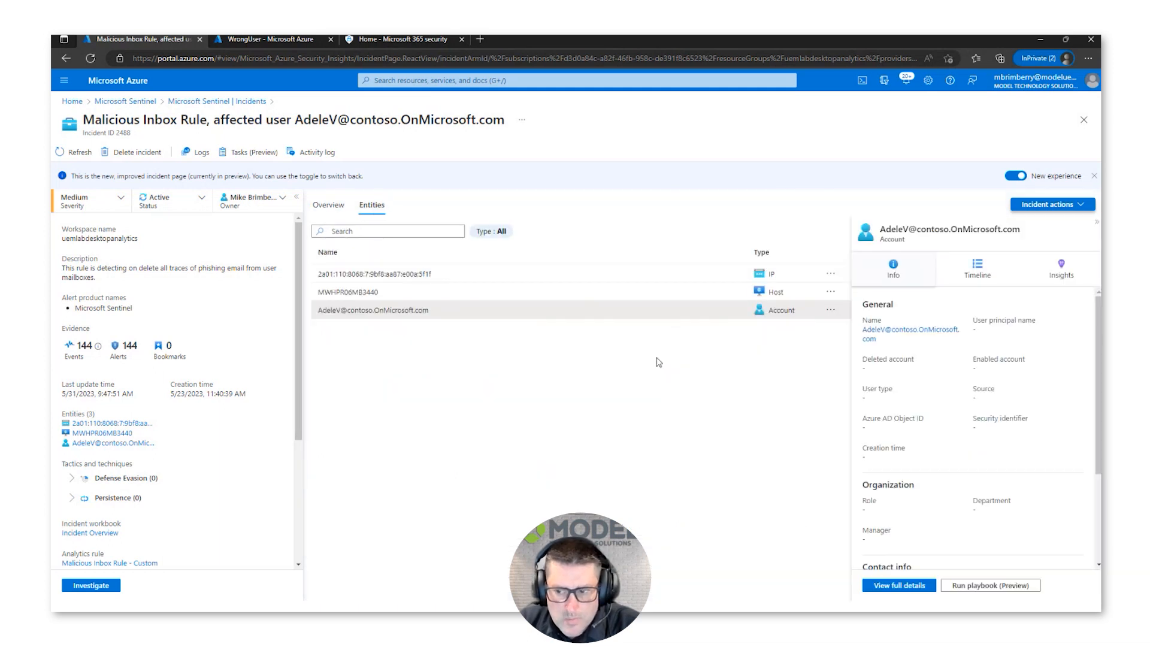
scroll(940, 415, "down", 2)
scroll(941, 415, "up", 2)
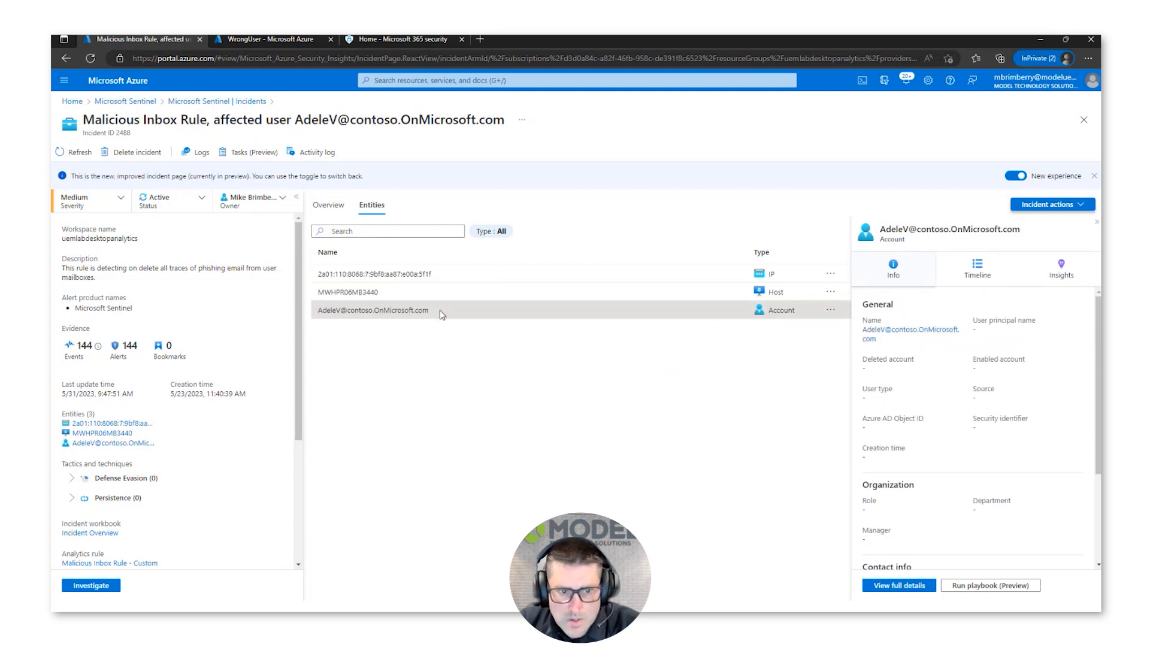
Return to the incident overview, examine the details of the May 23 11:20:37 alert in the incident timeline, and close them.
left_click(332, 206)
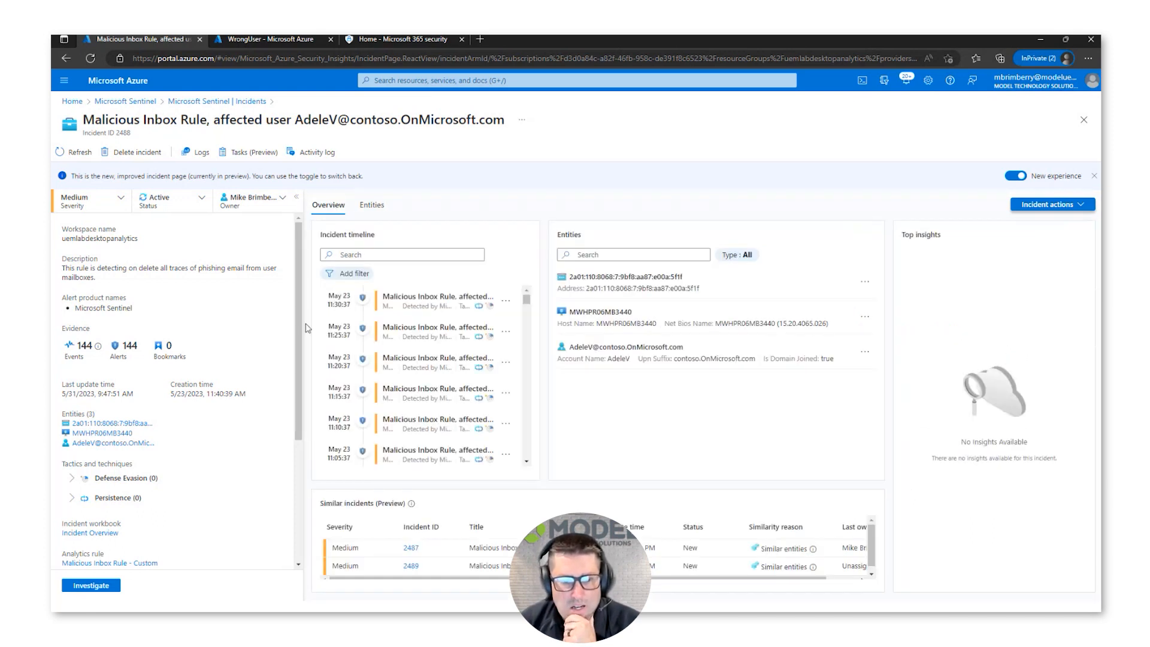
left_click(425, 361)
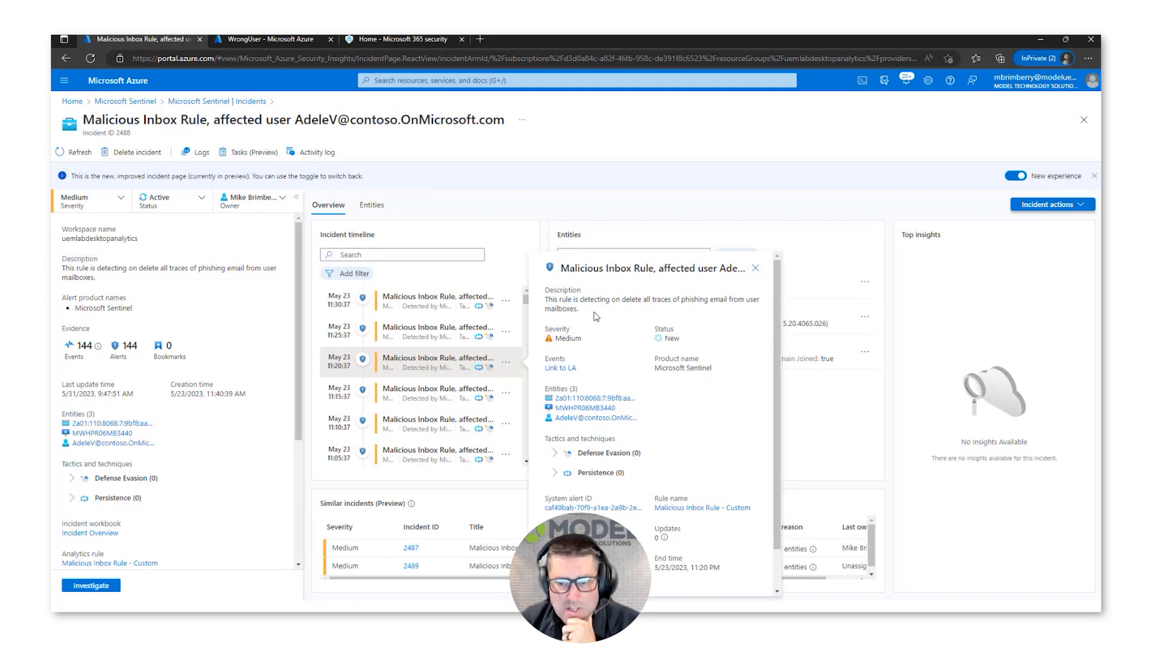
left_click(754, 272)
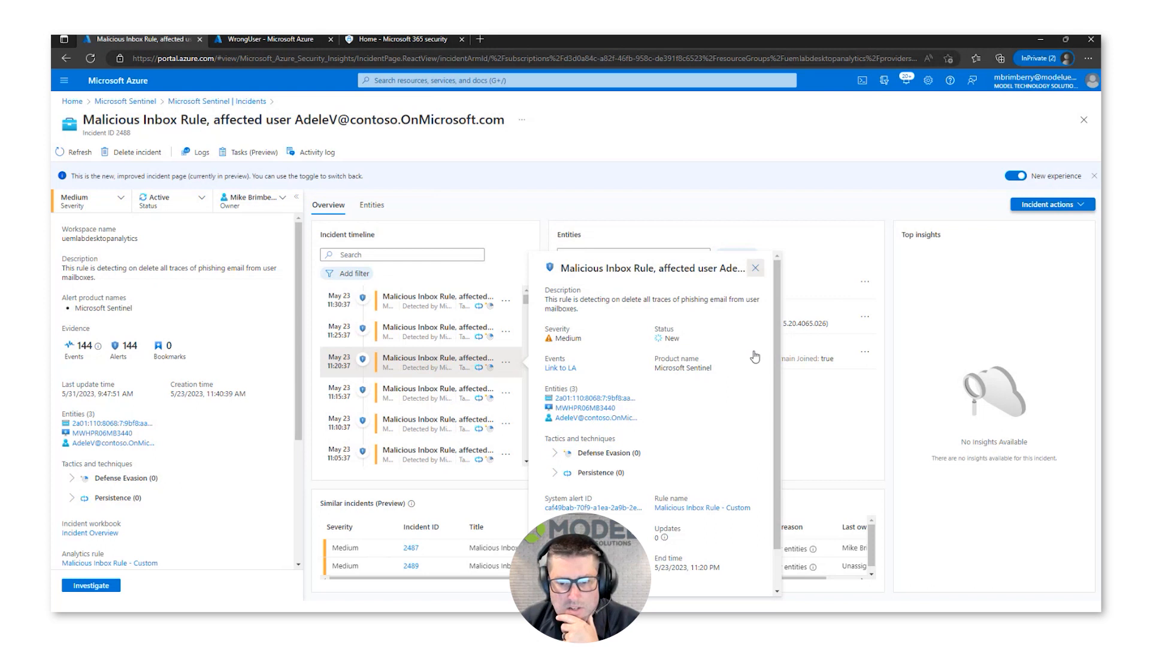